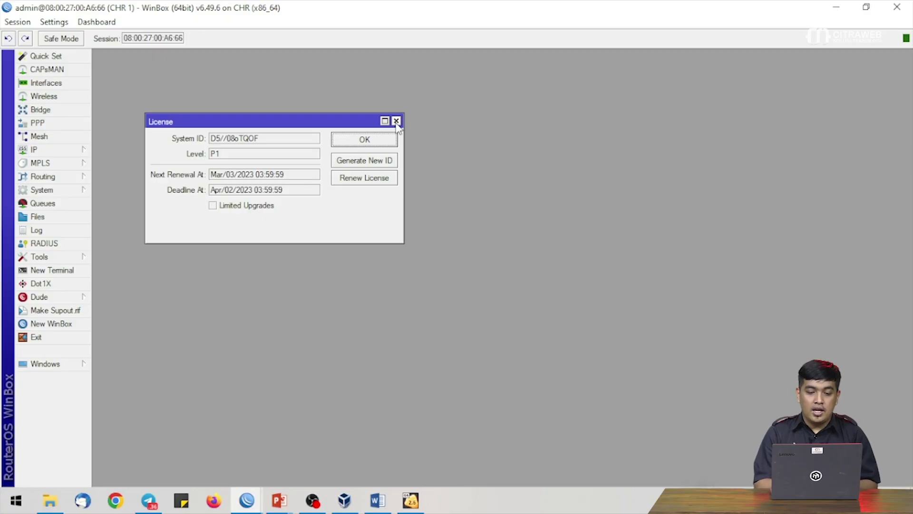
- Close CHR 1's P1 licence window and WinBox session, and switch to VirtualBox Manager
click(398, 121)
click(897, 6)
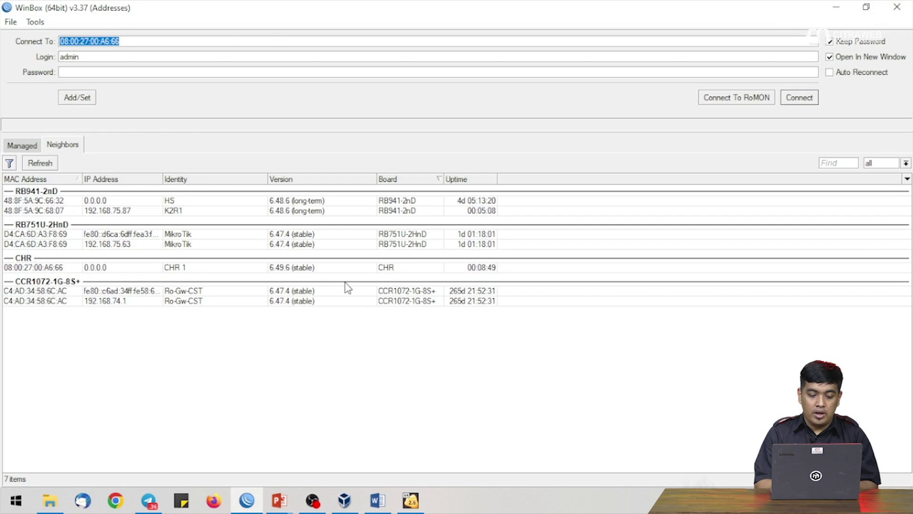
click(341, 506)
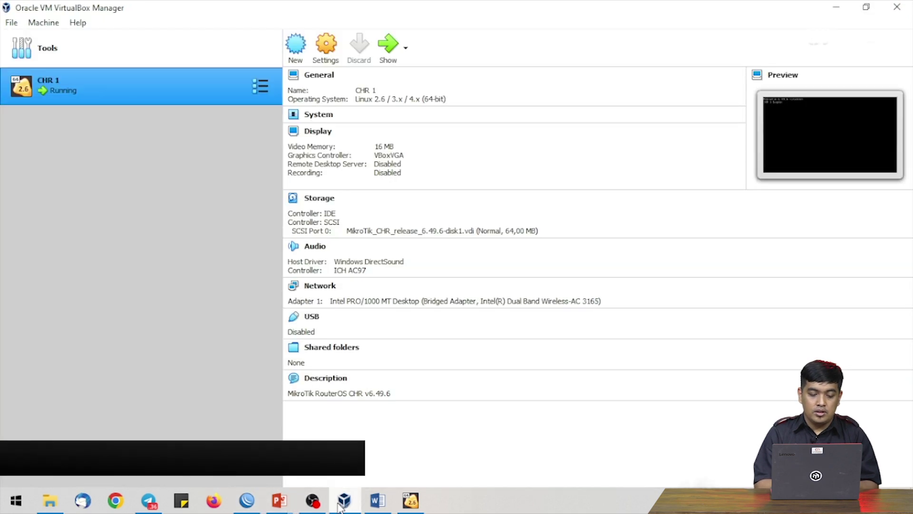
- Pick D:\ROS\chr-6.49.6.ova in the Import Appliance wizard and advance to its settings page
click(11, 22)
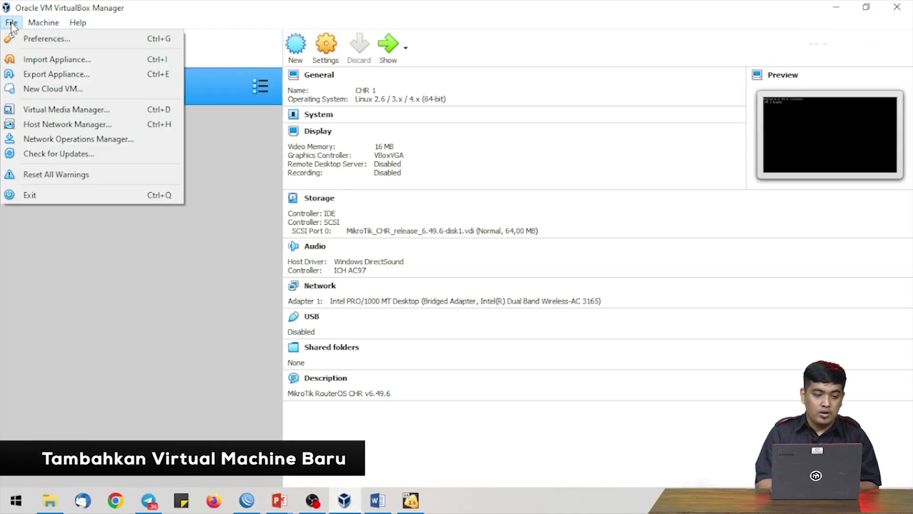
click(54, 59)
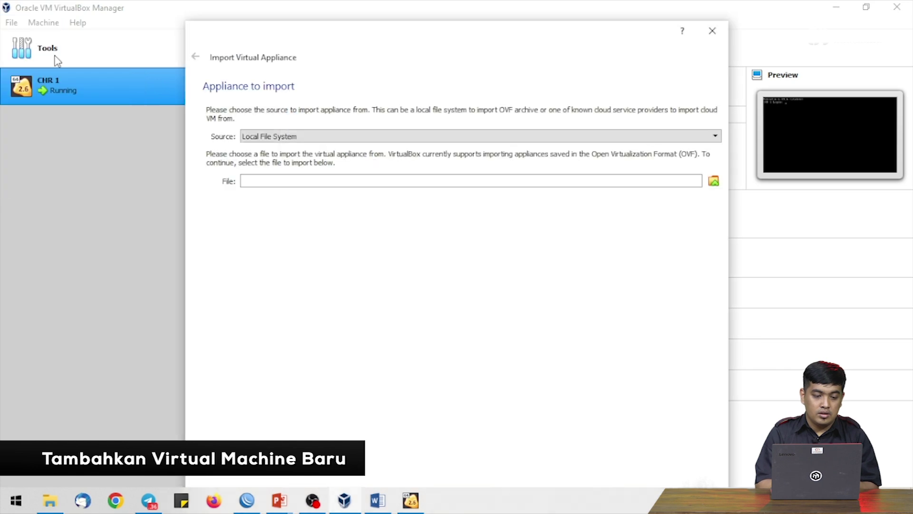
click(713, 182)
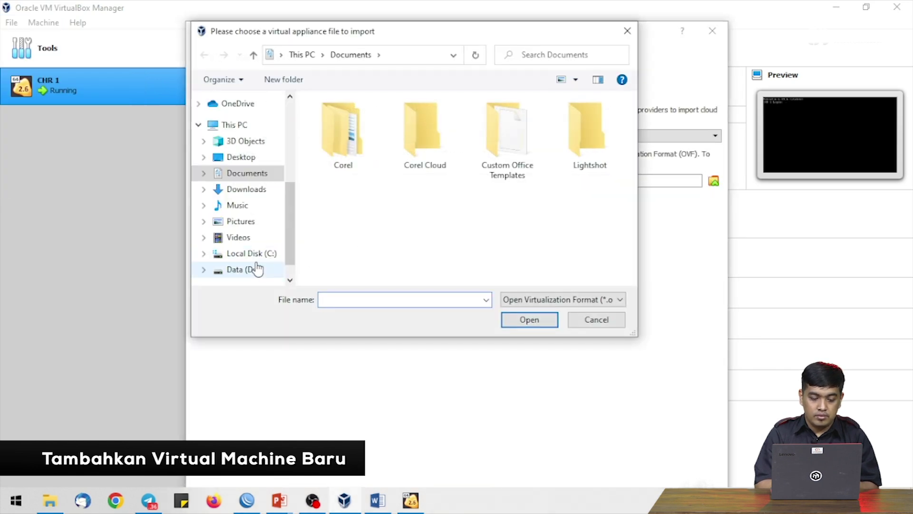
click(254, 271)
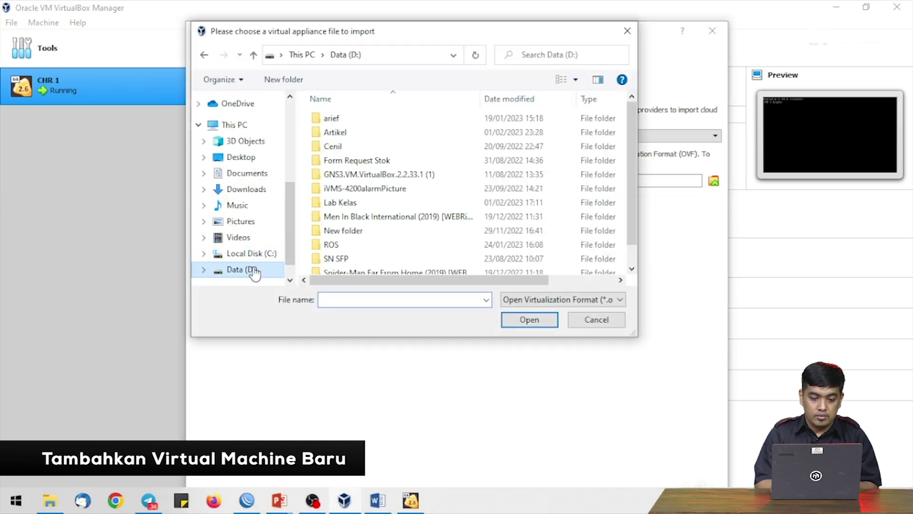
double_click(339, 244)
click(345, 220)
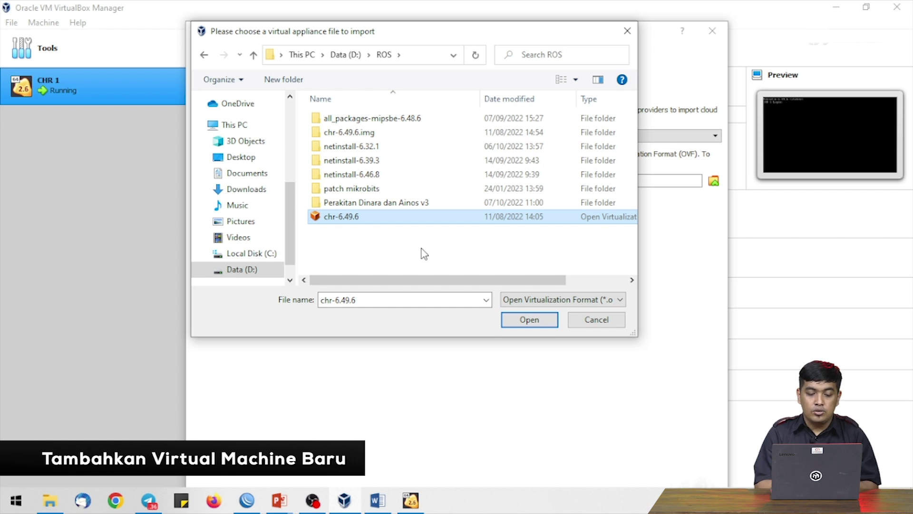
click(528, 320)
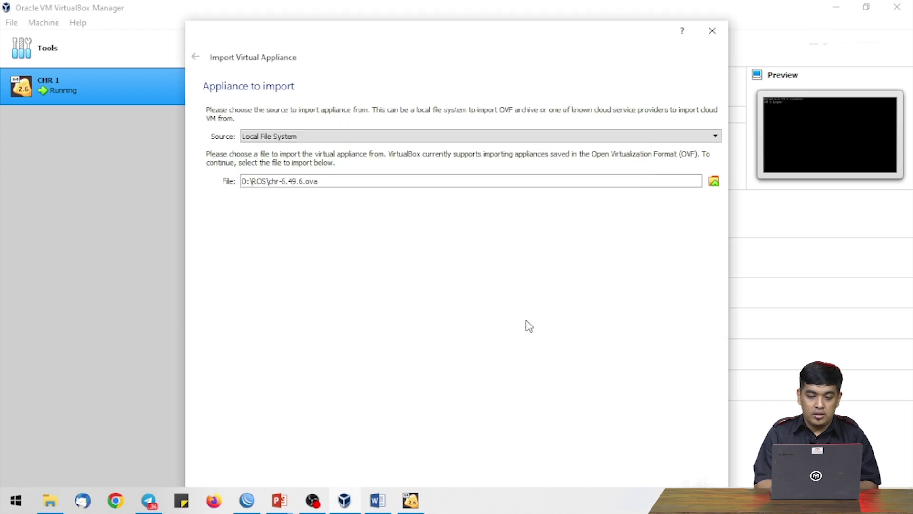
drag(463, 37, 466, 6)
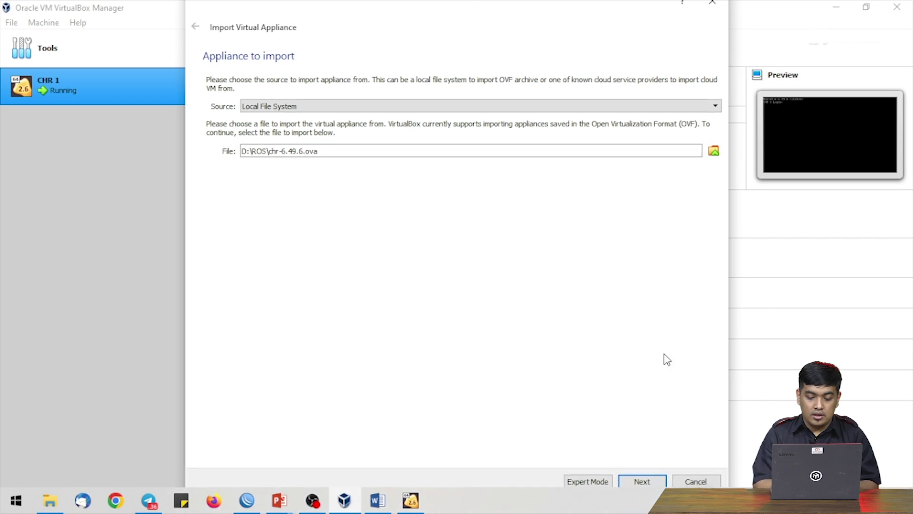
click(642, 481)
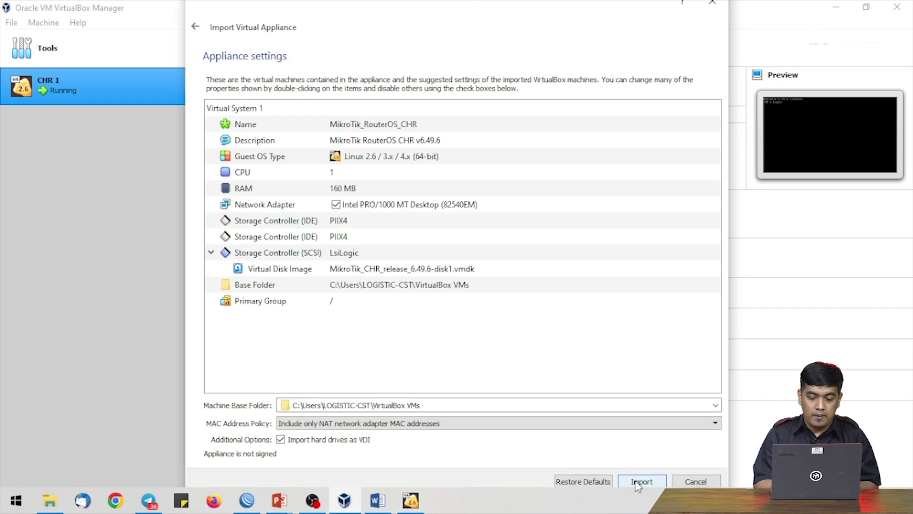
- Import chr-6.49.6.ova with default settings, creating the MikroTik_RouterOS_CHR VM
click(638, 481)
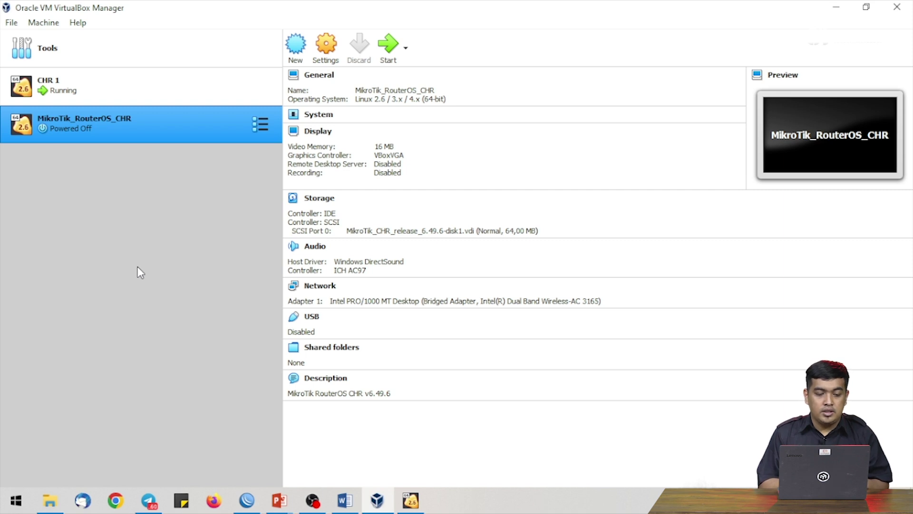
click(388, 47)
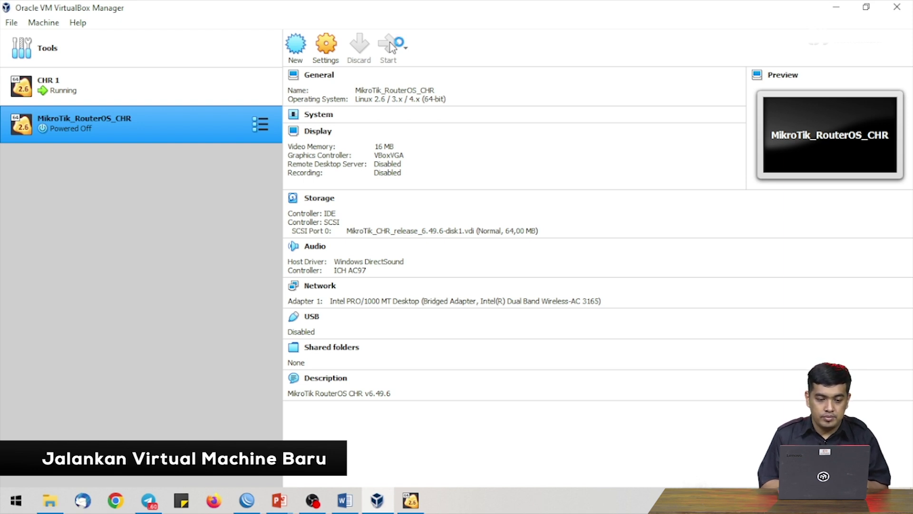
- Start MikroTik_RouterOS_CHR and refresh WinBox's Neighbors list to reveal the CHR at 192.168.77.72
click(389, 46)
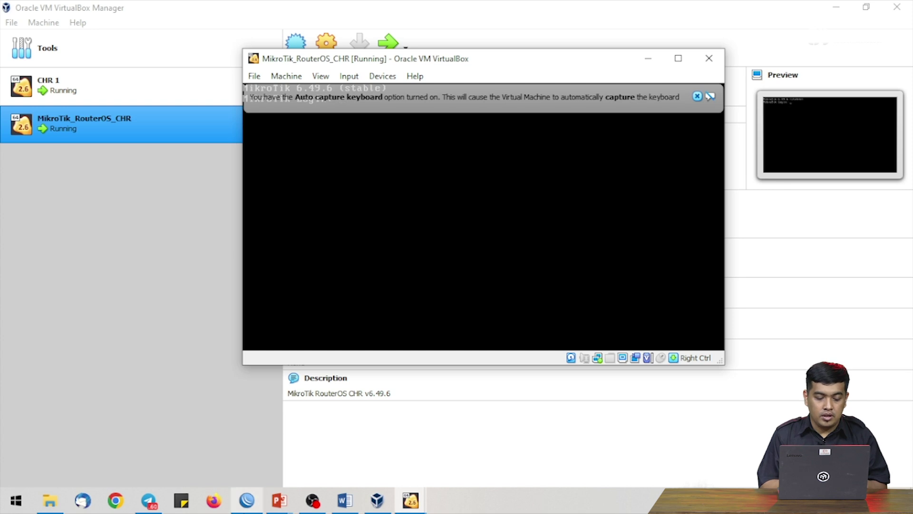
click(247, 500)
click(42, 161)
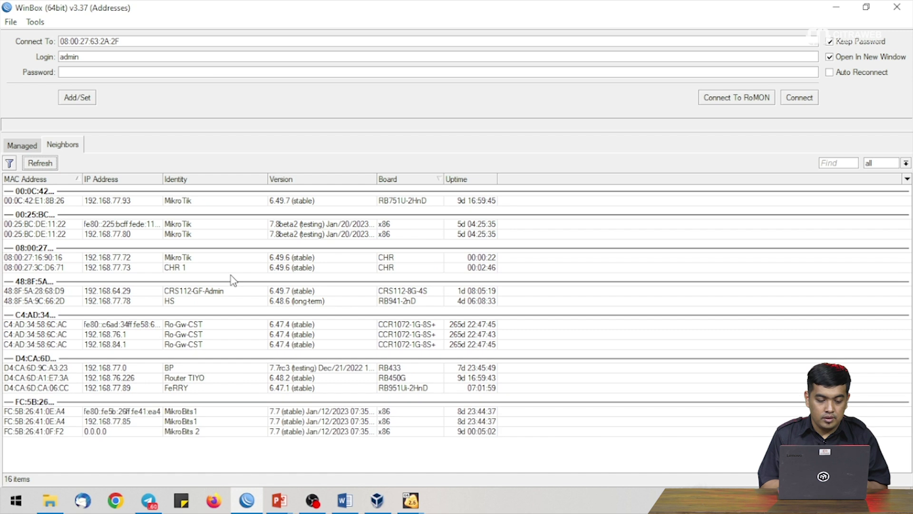
- Connect to neighbor 08:00:27:16:90:16, skip the password change, and maximise the session
click(53, 258)
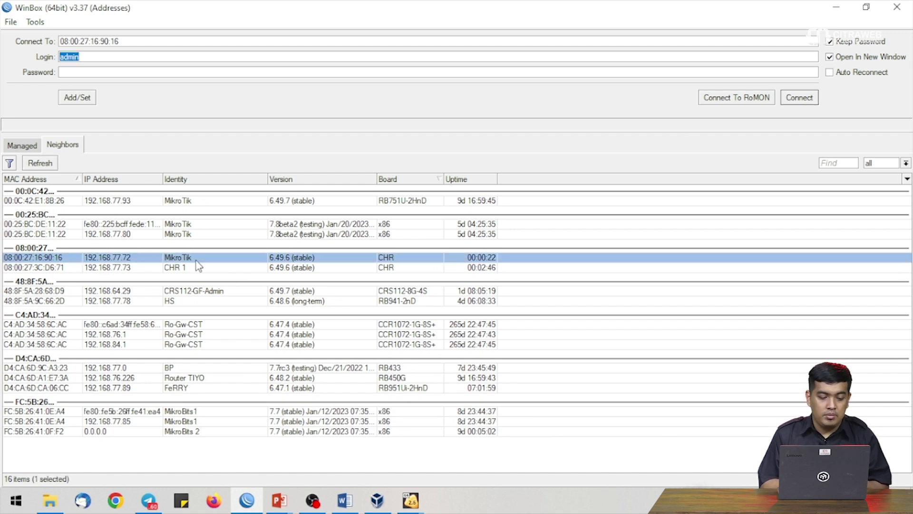
click(803, 97)
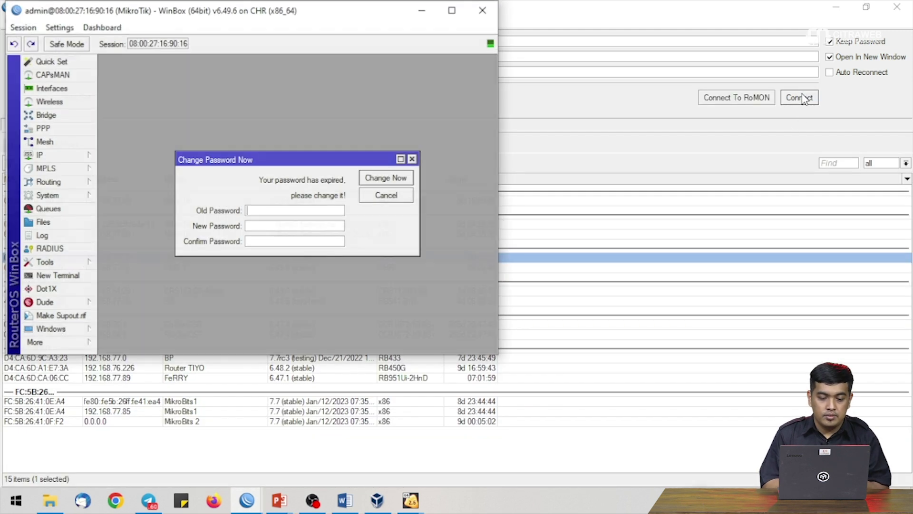
click(412, 159)
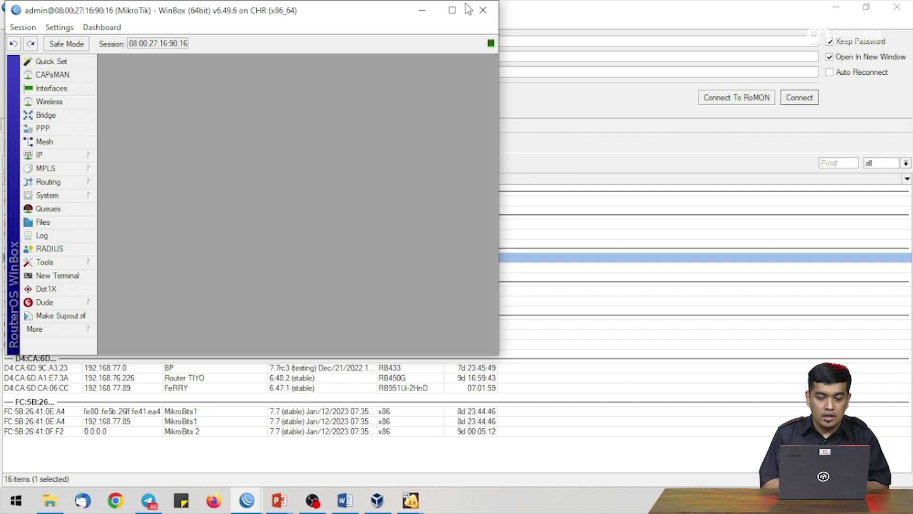
click(452, 10)
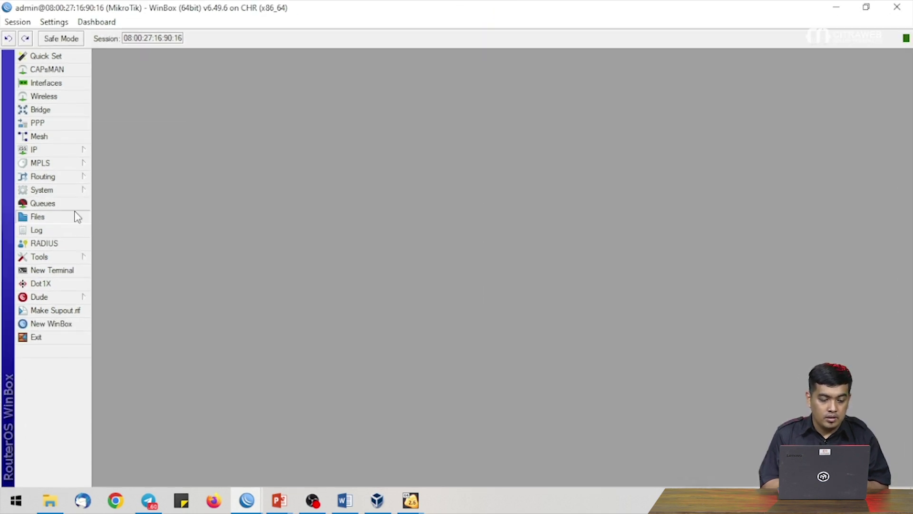
- Open System > License showing level free, move it upper left, and open New Terminal
mouse_move(67, 190)
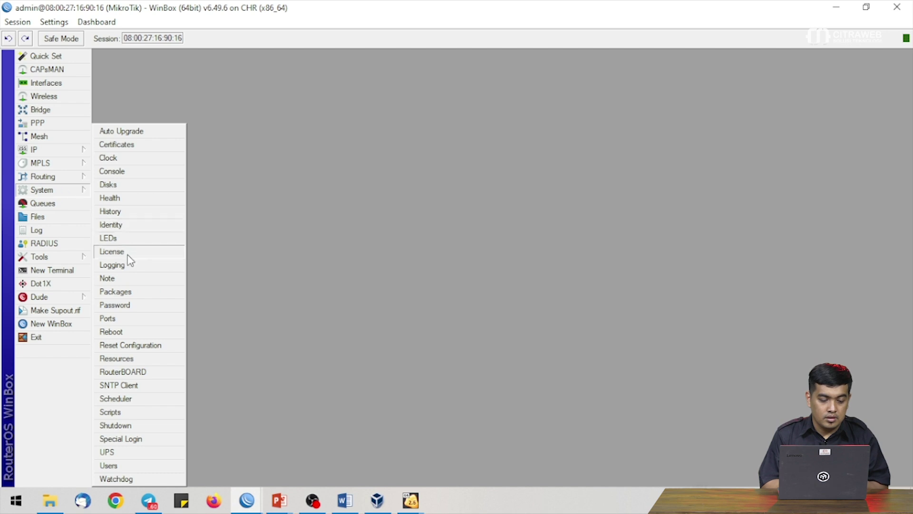
click(128, 254)
drag(443, 221, 168, 64)
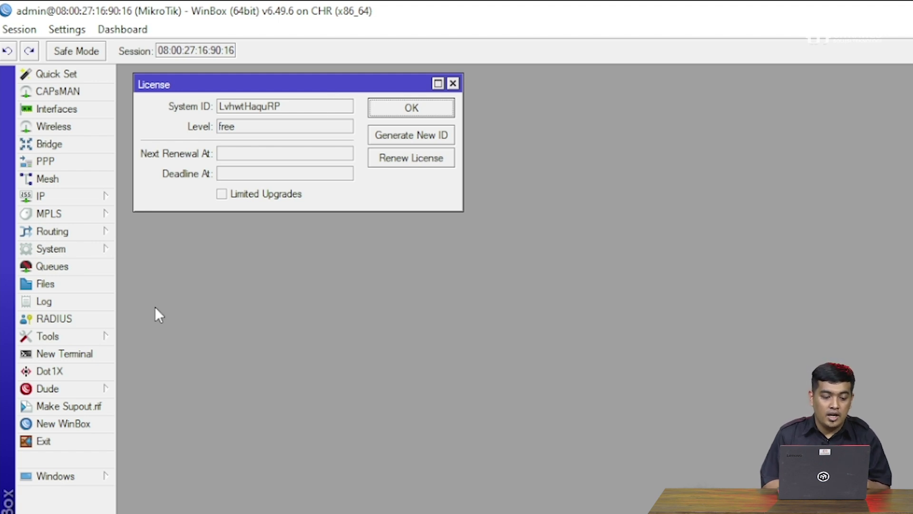
click(98, 353)
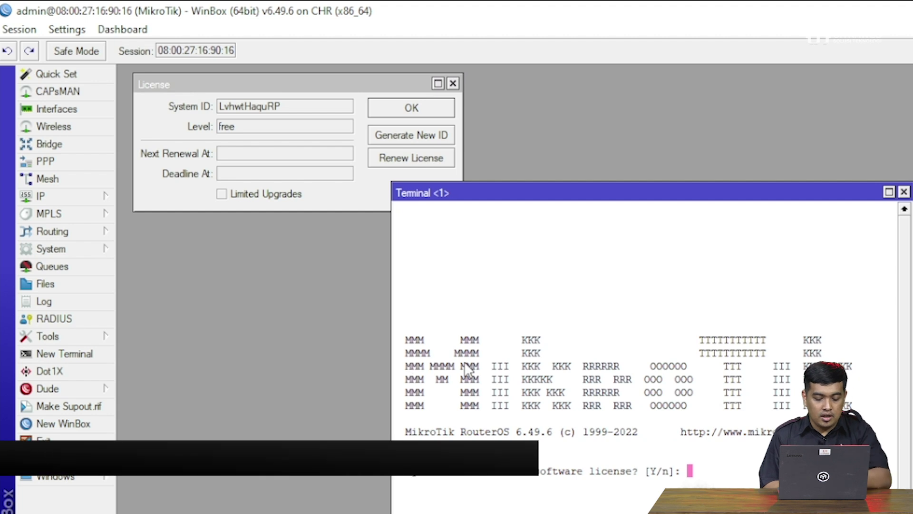
- Get past the licence prompt, ping google.com for five replies with 0% loss, then close the terminal
key(Return)
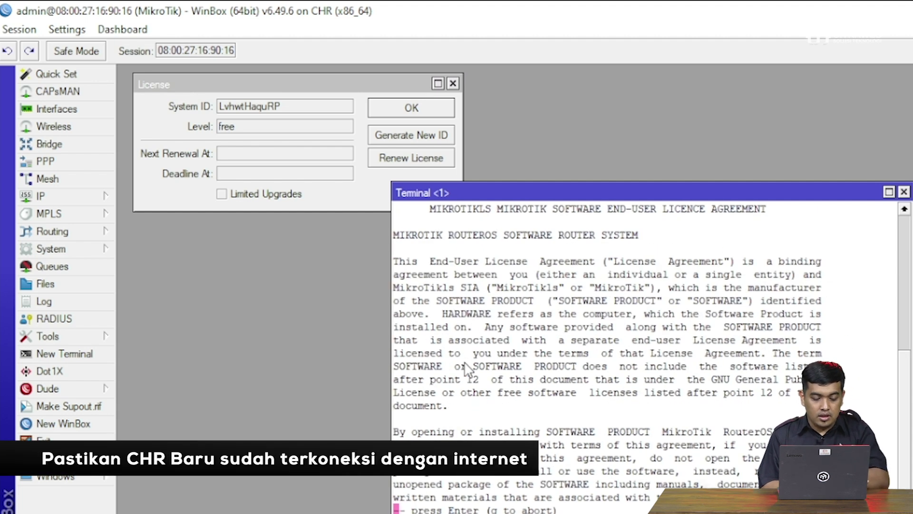
key(Return)
key(Return)
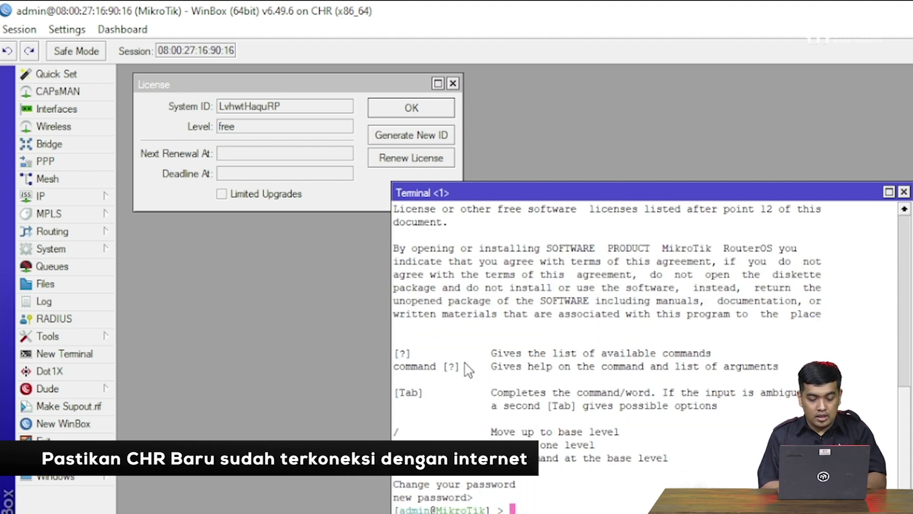
text(pi)
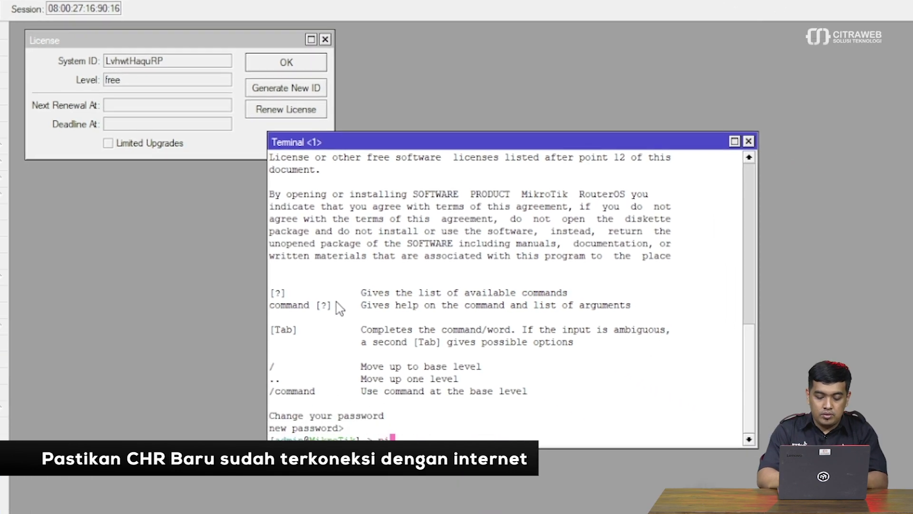
text(ng google.com)
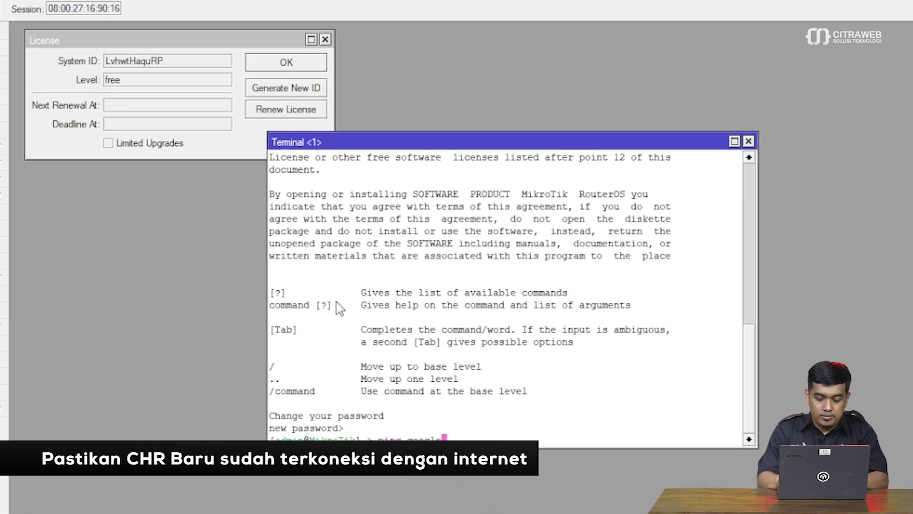
key(Return)
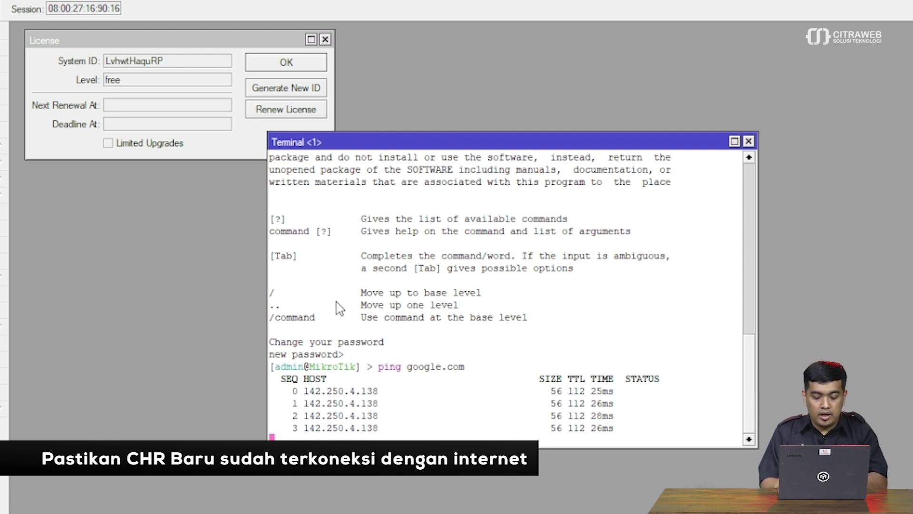
key(ctrl+c)
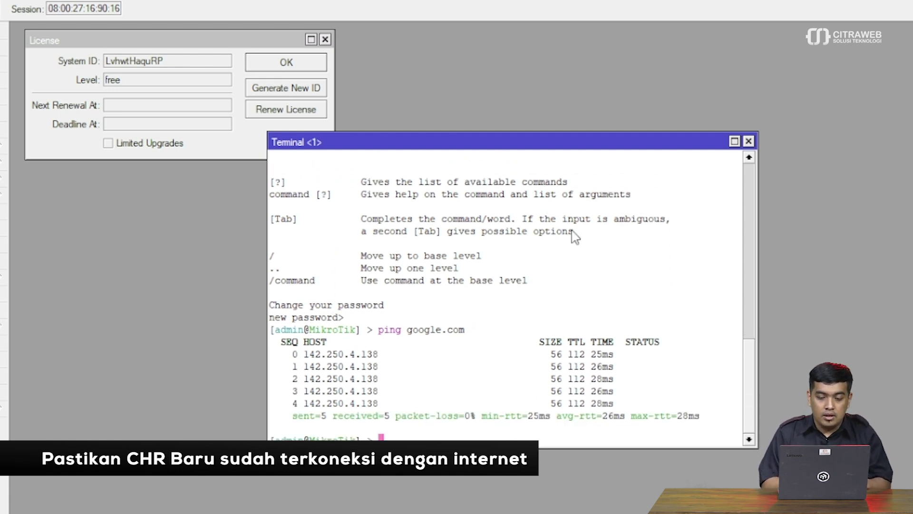
click(749, 141)
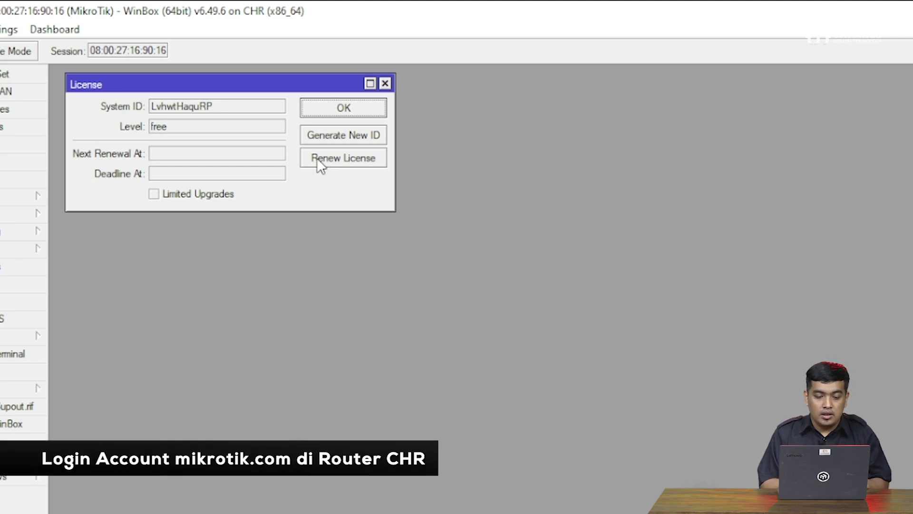
- Renew the licence at level P1 using the mikrotik.com account e-mail and password
click(326, 158)
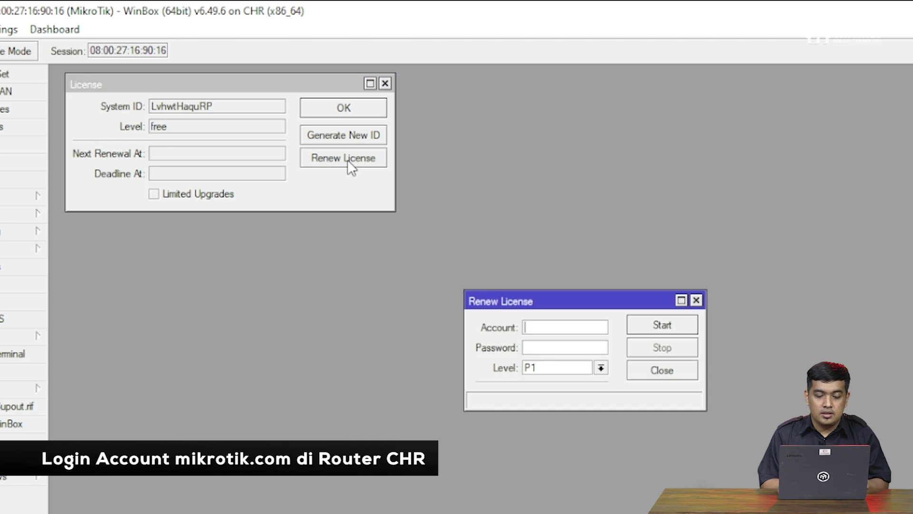
drag(565, 301, 498, 82)
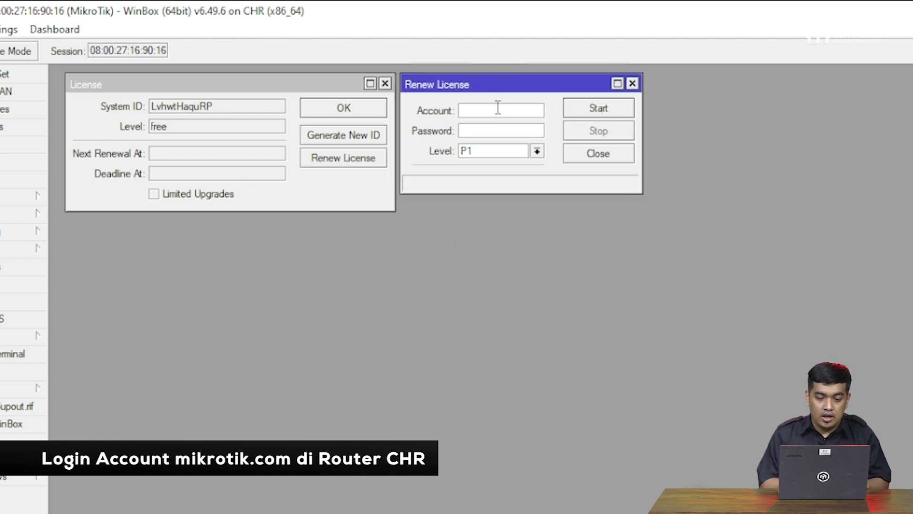
click(498, 109)
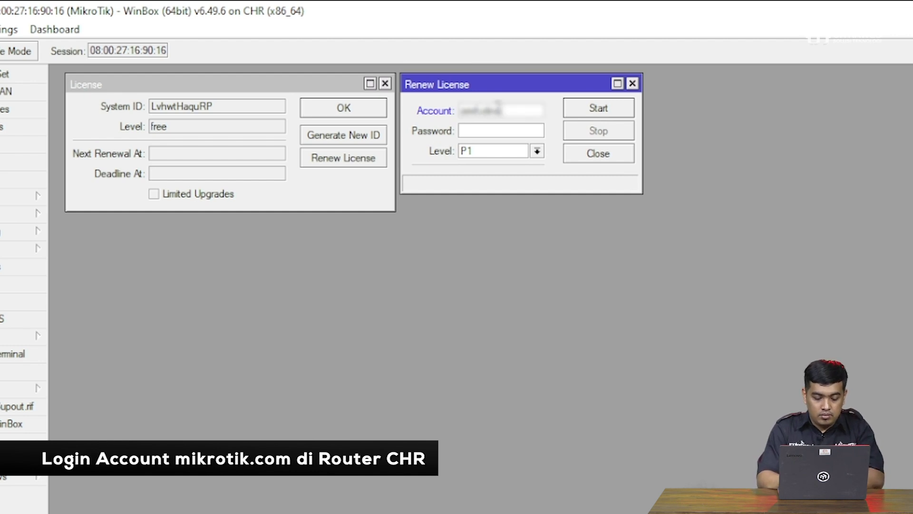
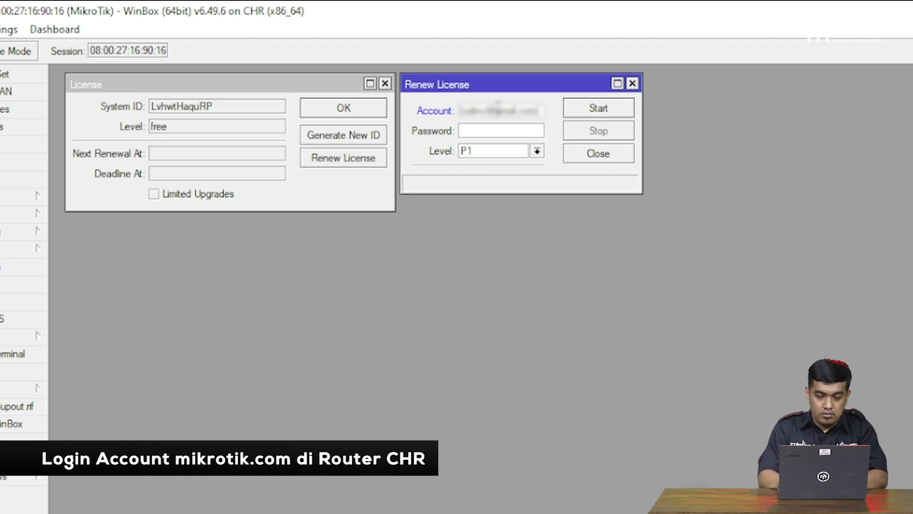
click(489, 132)
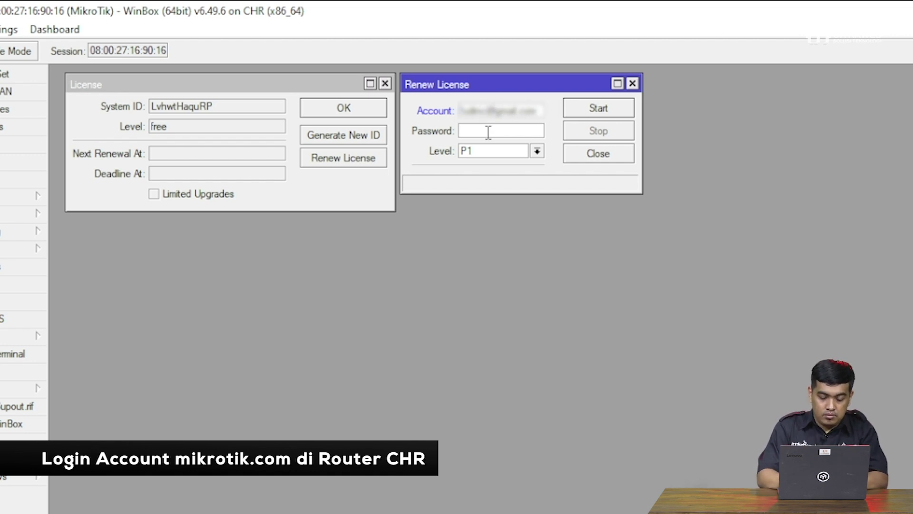
text(********)
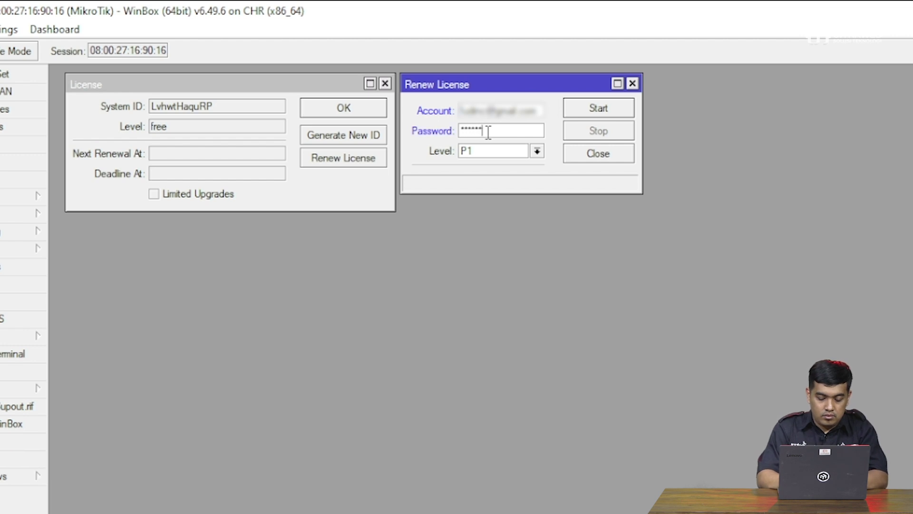
click(589, 112)
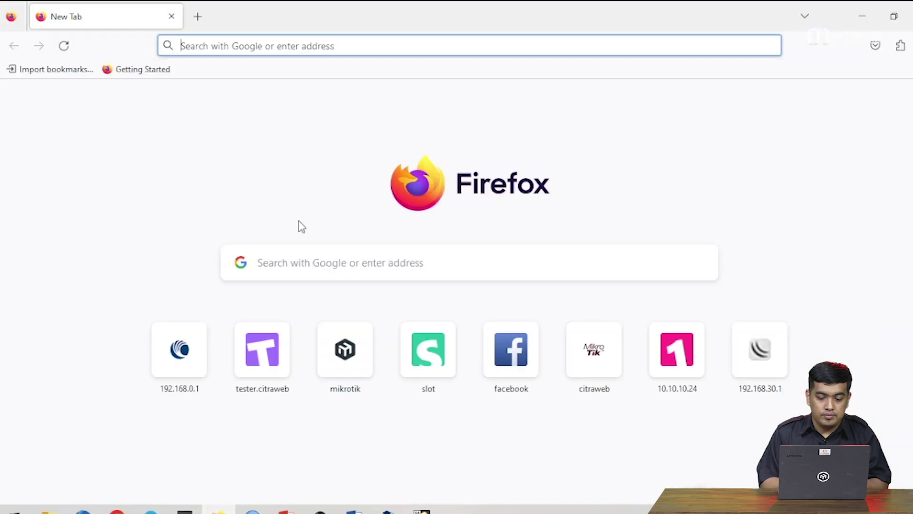
- Go to mikrotik.com in Firefox and open the Account login page
click(281, 45)
text(mikr)
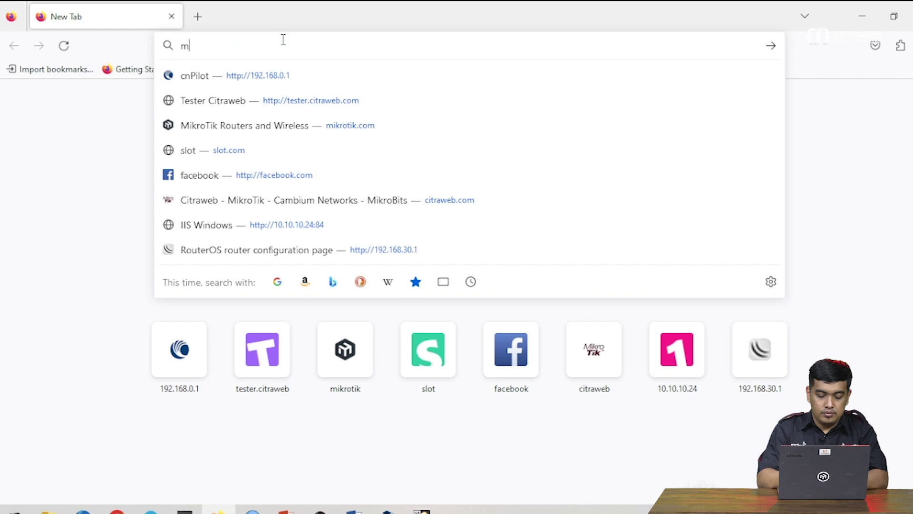
text(otik.com)
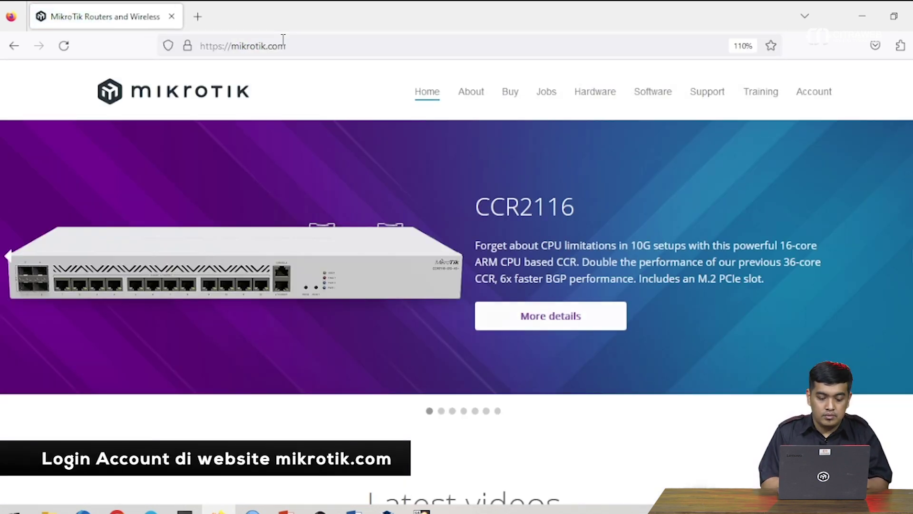
click(816, 95)
- Sign in with the account e-mail and password, declining to save the login
click(435, 309)
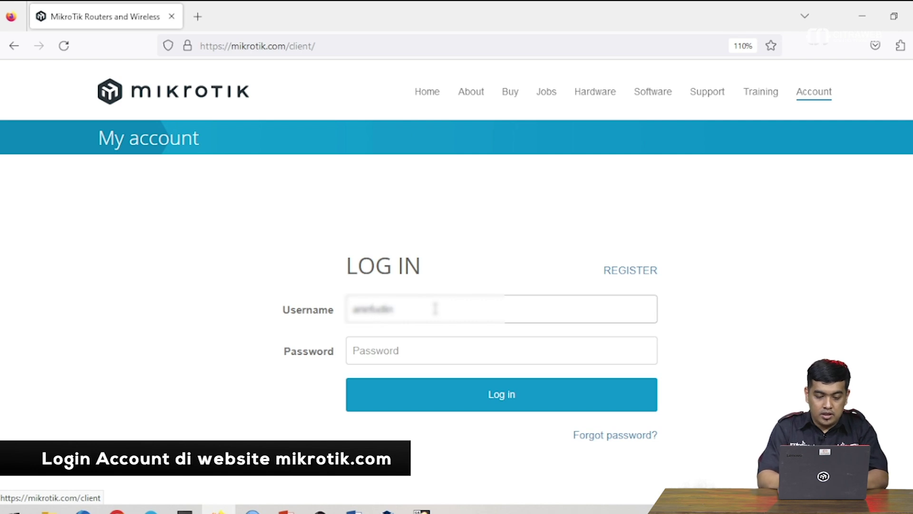
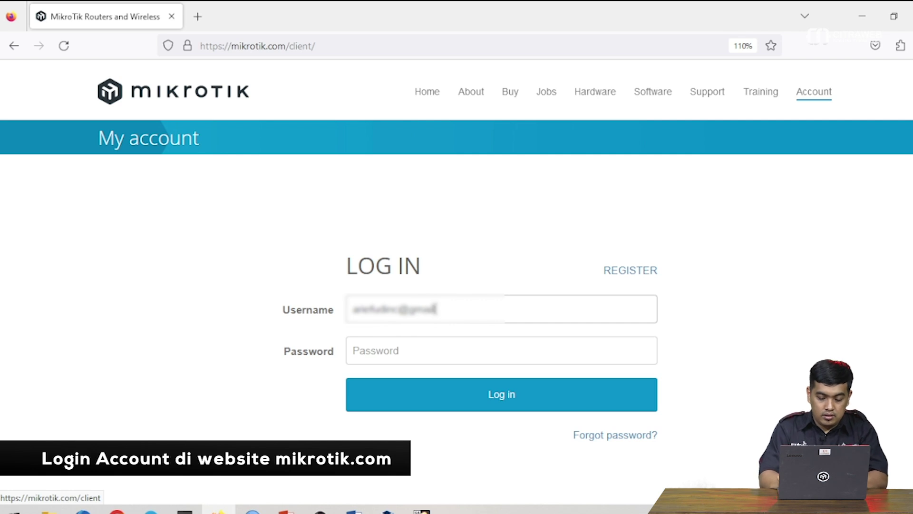
click(353, 351)
text(••••••••••)
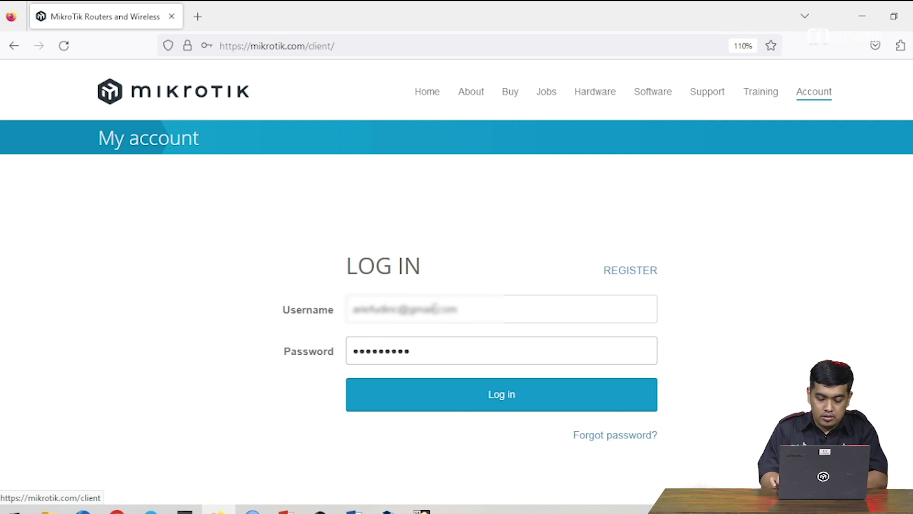
key(Return)
click(407, 214)
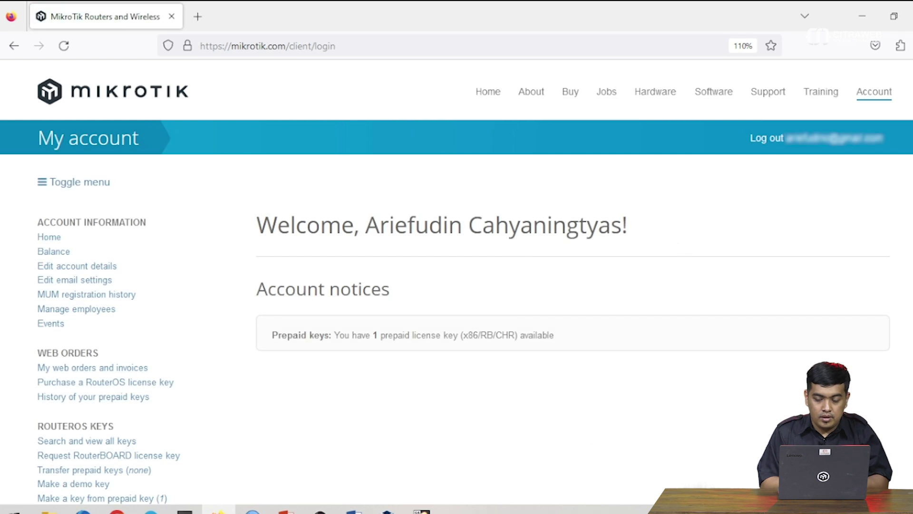
- Open All CHR keys under CHR LICENCES and scroll to the User keys table with the new P1 trial key
scroll(323, 268, down, 3)
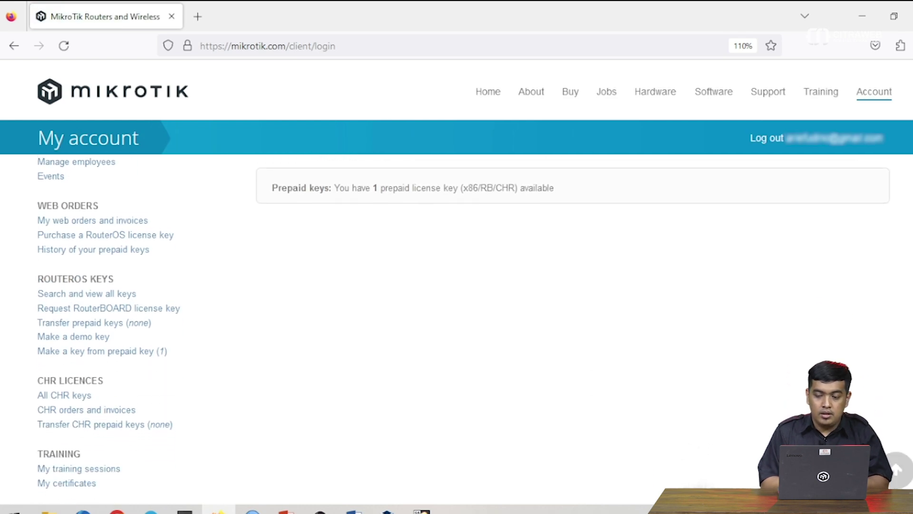
click(79, 395)
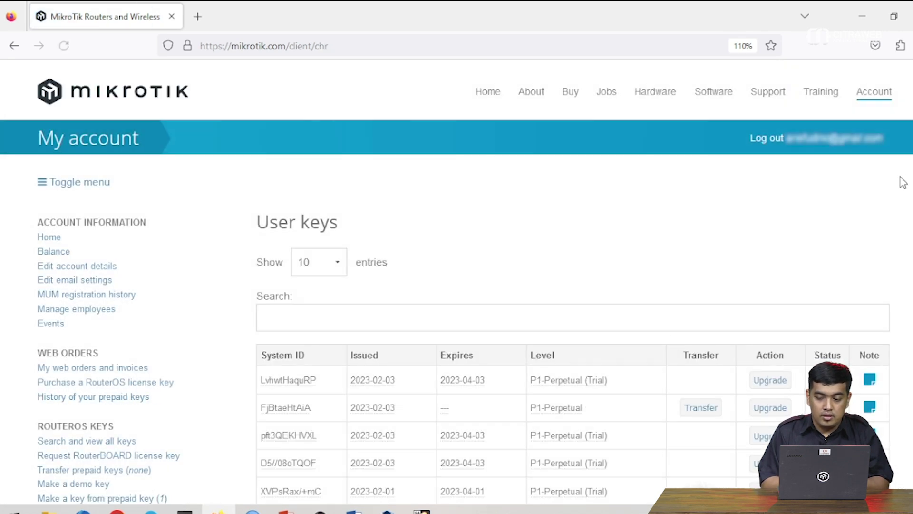
scroll(464, 333, down, 3)
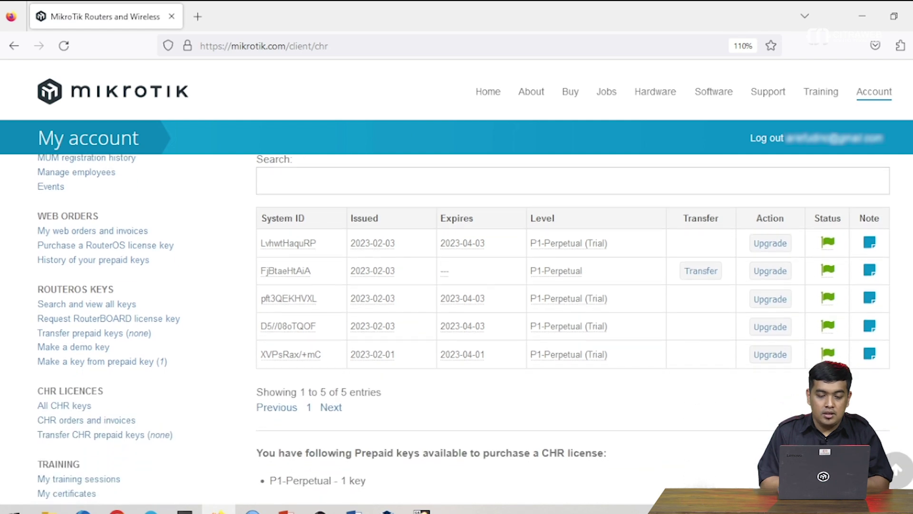